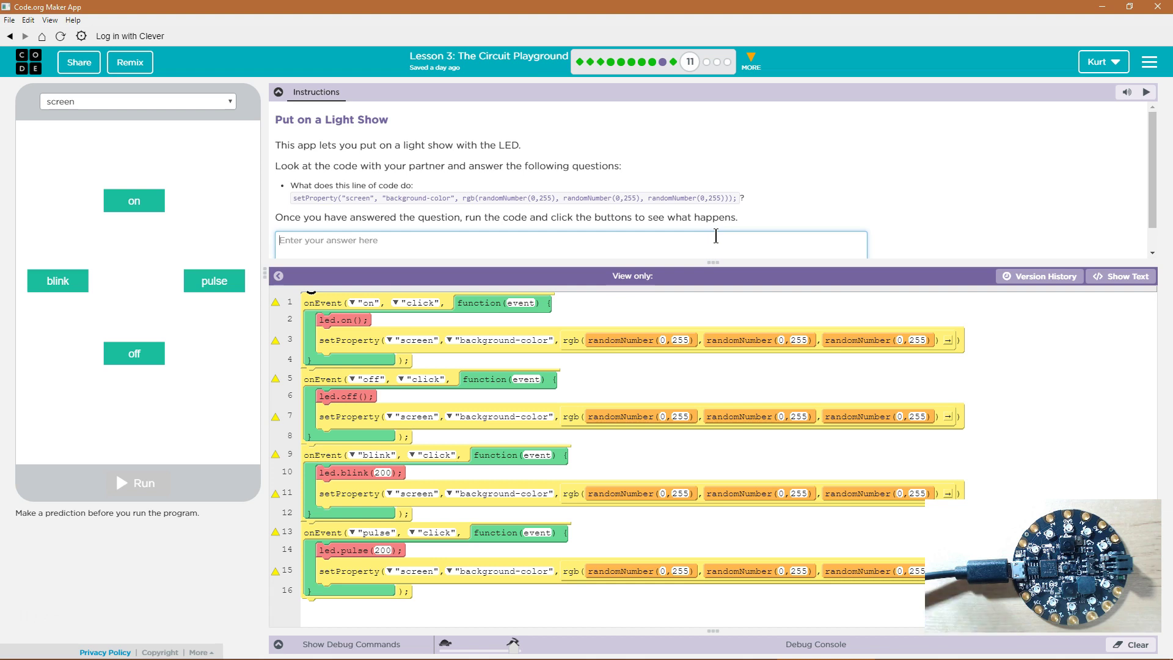
Step: Begin an answer saying the setProperty line gives the app a random background color
{"action": "left_click", "coordinate": [705, 242]}
{"action": "scroll", "coordinate": [480, 173], "scroll_direction": "down", "scroll_amount": 1}
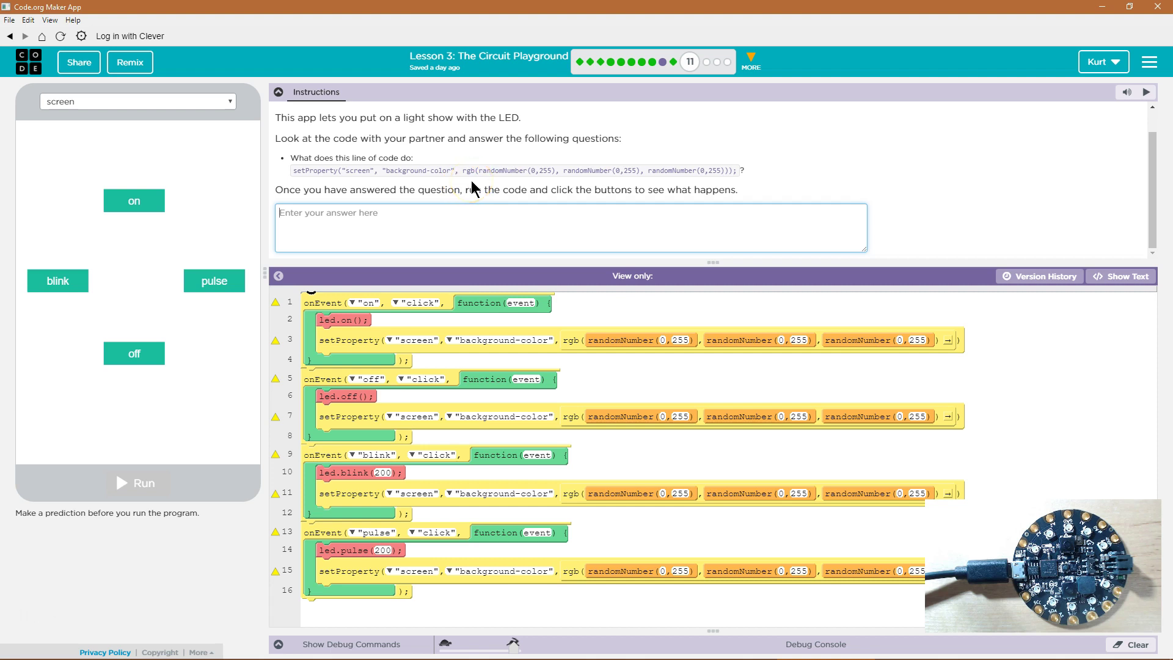
{"action": "left_click", "coordinate": [418, 217]}
{"action": "left_click", "coordinate": [397, 227]}
{"action": "type", "text": "This will set the background color of the app to a ran"}
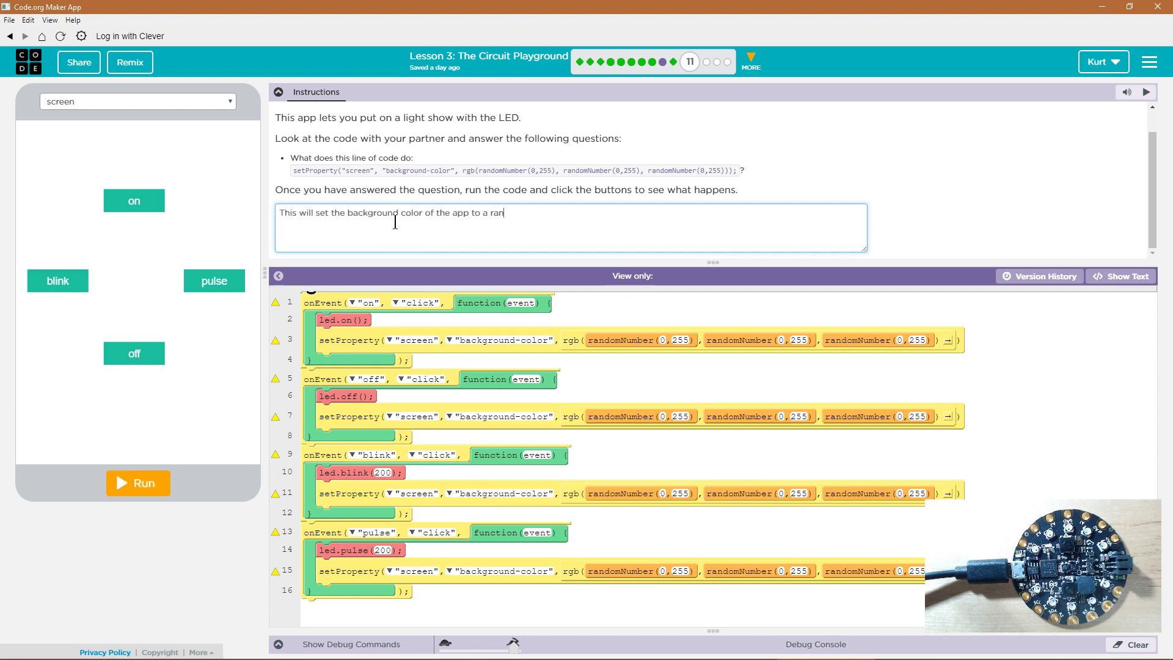
{"action": "type", "text": "dom color each time it is e"}
{"action": "type", "text": "xecuted."}
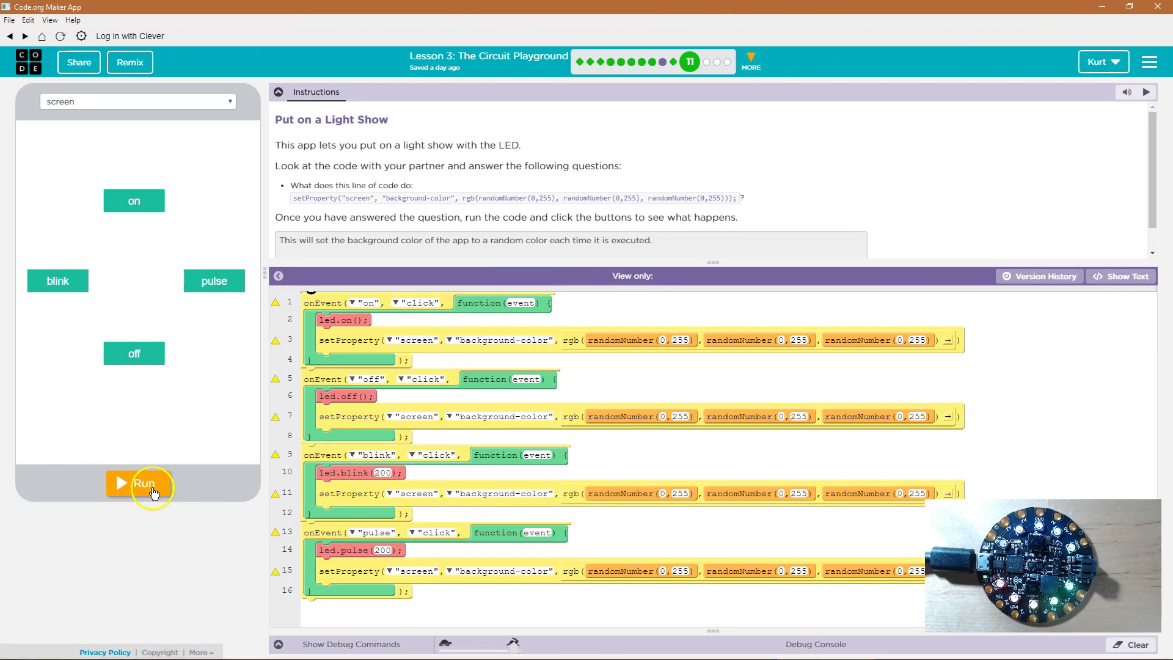
Step: Run the light show and try the on, off and pulse buttons
{"action": "left_click", "coordinate": [147, 486]}
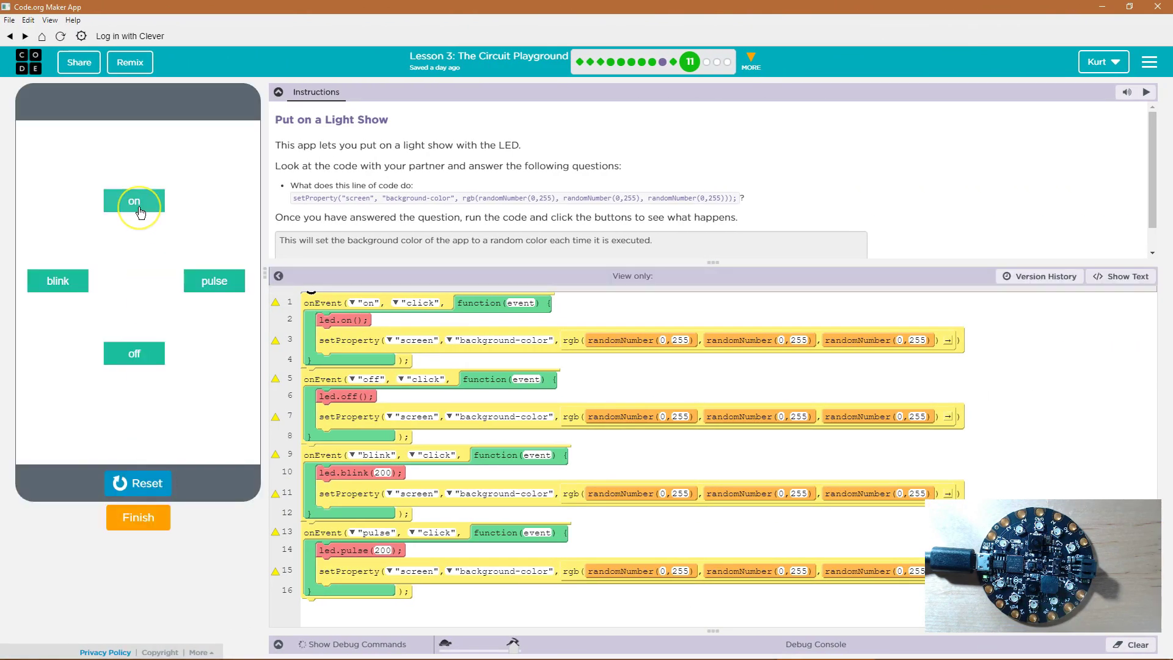
{"action": "left_click", "coordinate": [138, 206]}
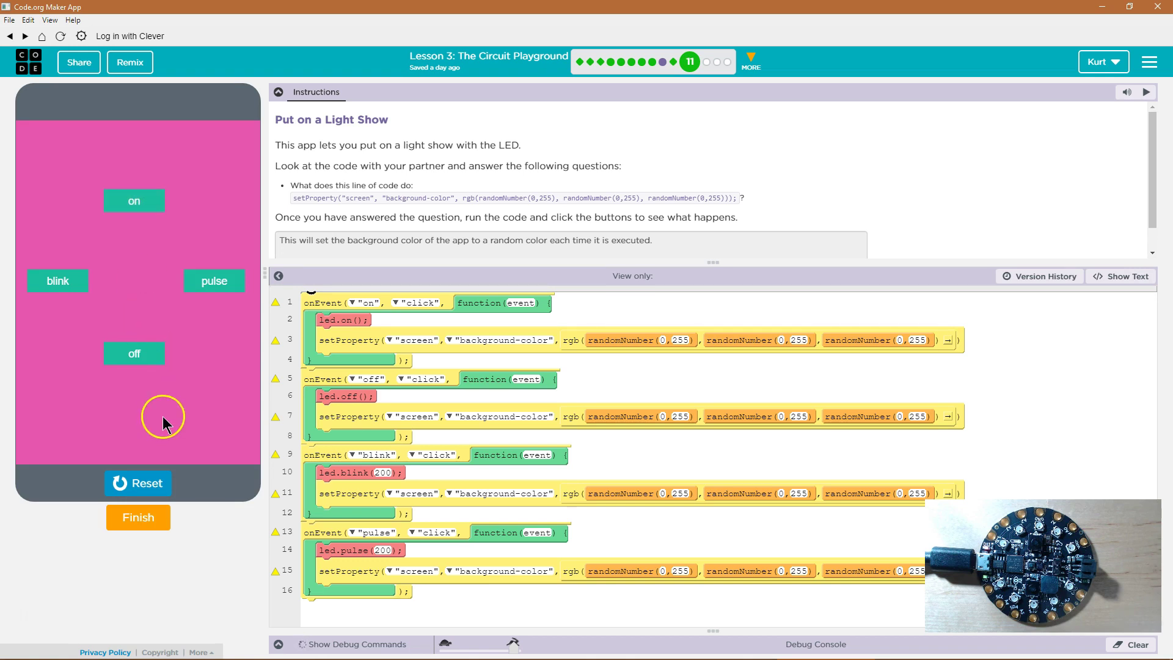
{"action": "left_click", "coordinate": [143, 354]}
{"action": "left_click", "coordinate": [217, 284]}
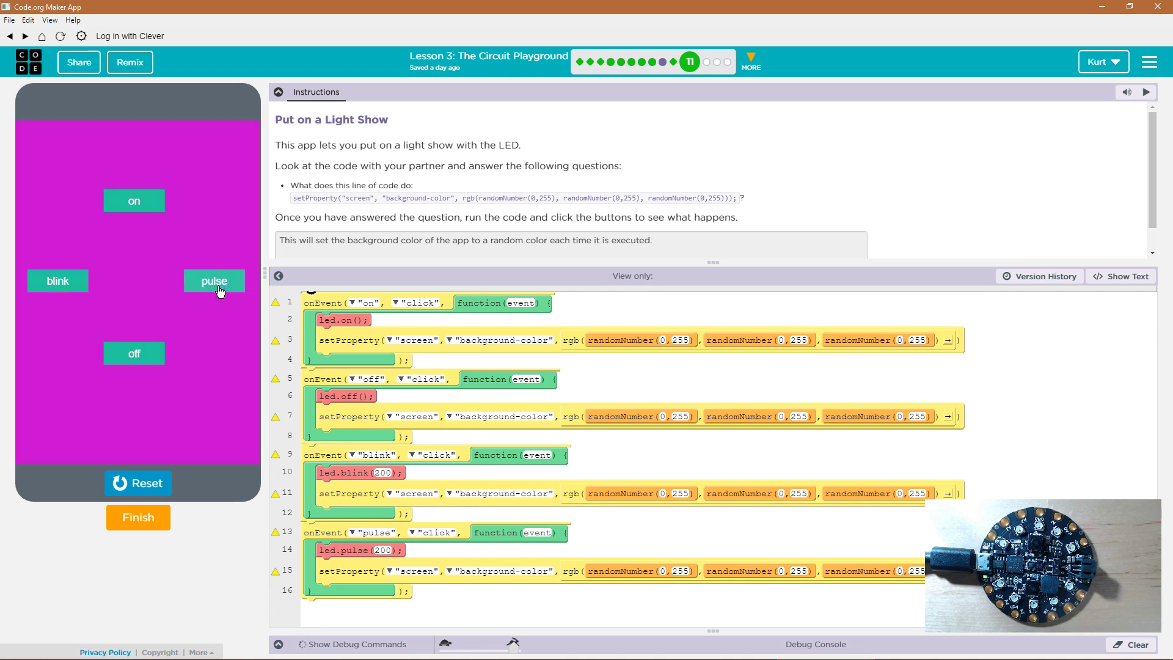
Step: Try the blink and off buttons, then finish Puzzle 11
{"action": "left_click", "coordinate": [64, 282]}
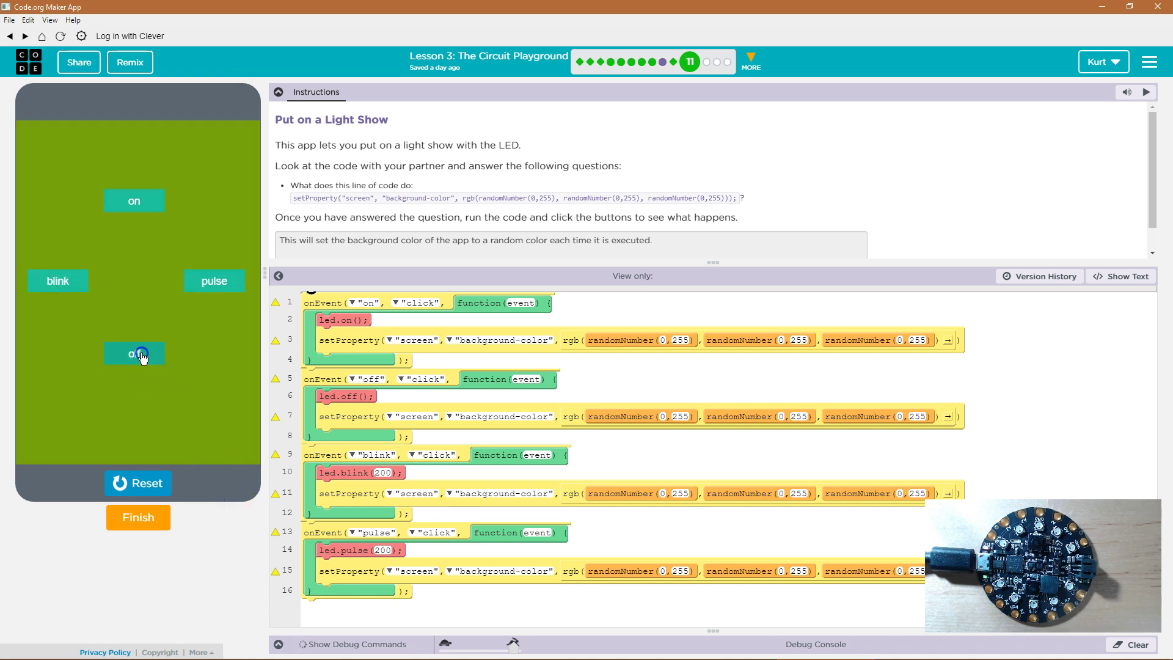
{"action": "left_click", "coordinate": [137, 355]}
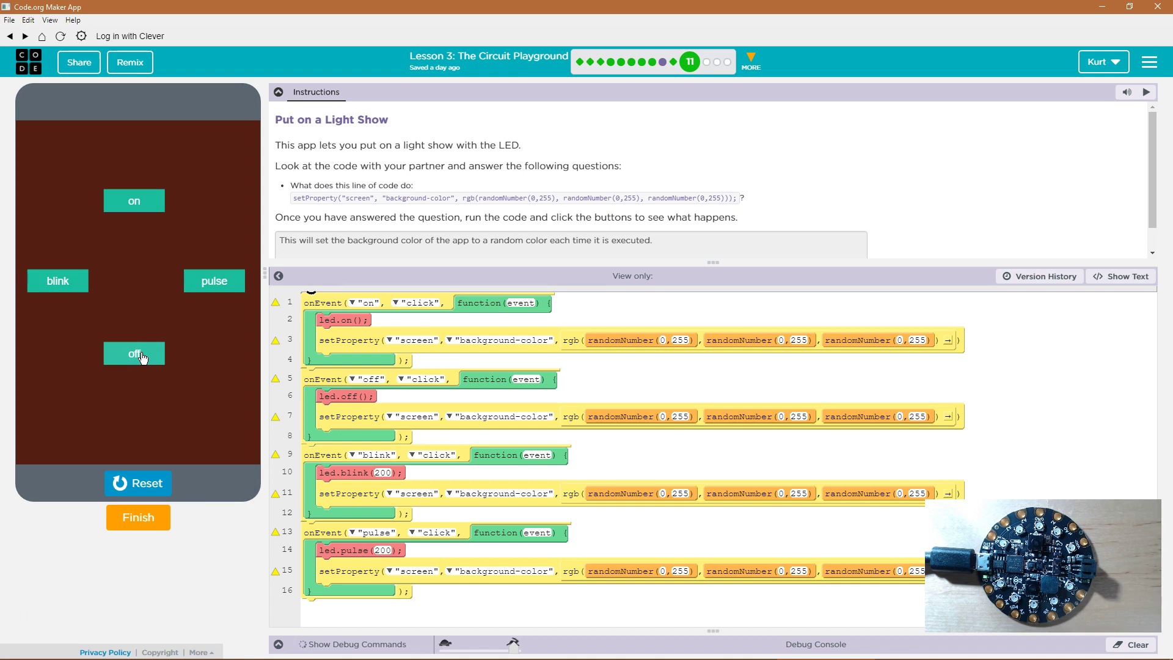
{"action": "left_click", "coordinate": [147, 521]}
{"action": "left_click", "coordinate": [156, 530]}
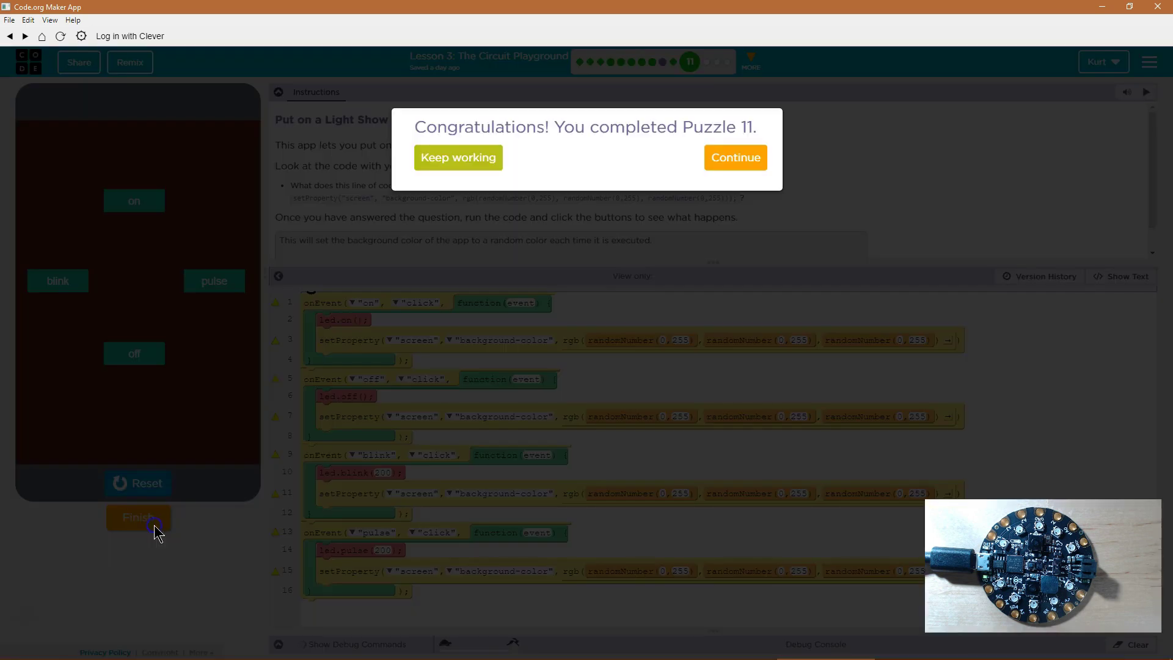